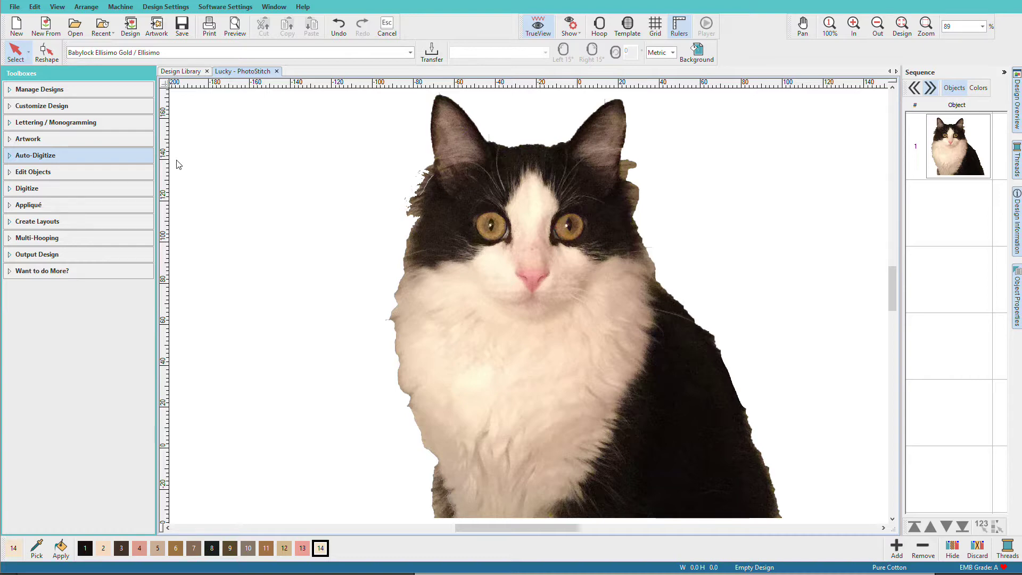
Select the cat photo and launch Color PhotoStitch from the Auto-Digitize toolbox, previewing 7 colours
scroll(518, 276, right, 2)
click(519, 276)
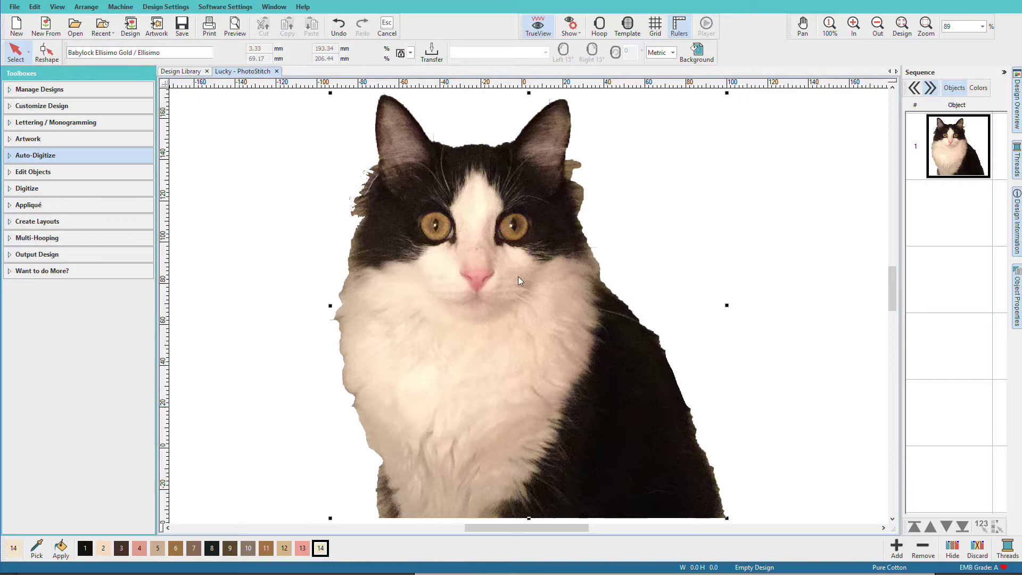
click(7, 156)
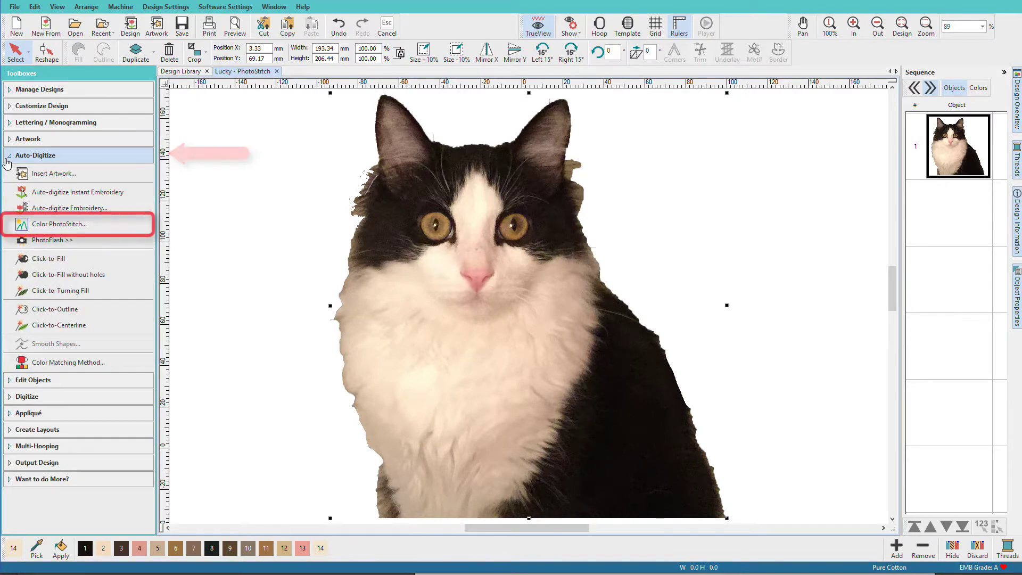
click(71, 225)
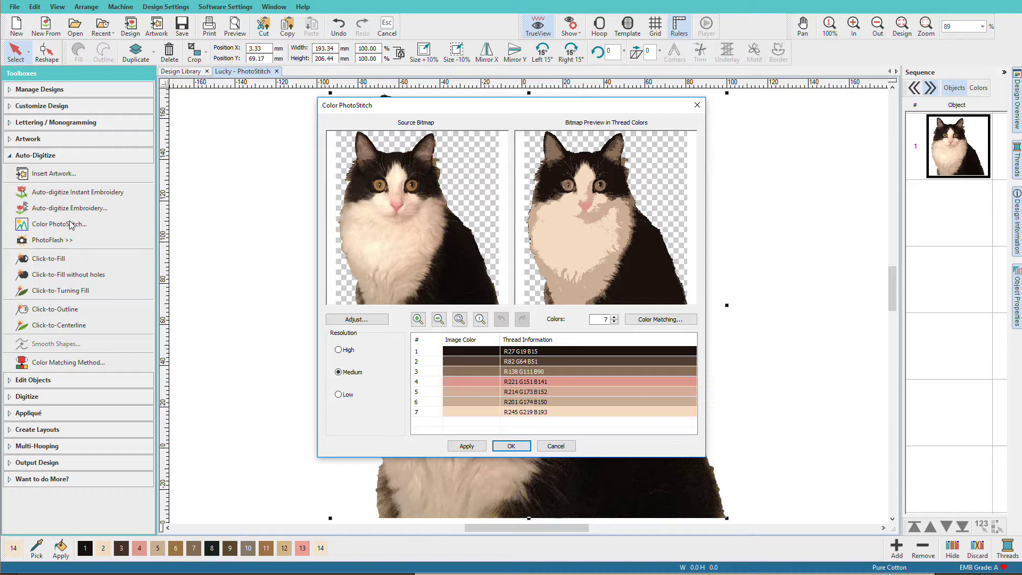
Preview Sepia and Gray effects, revert to Original colours, apply Auto Adjust and confirm
click(343, 320)
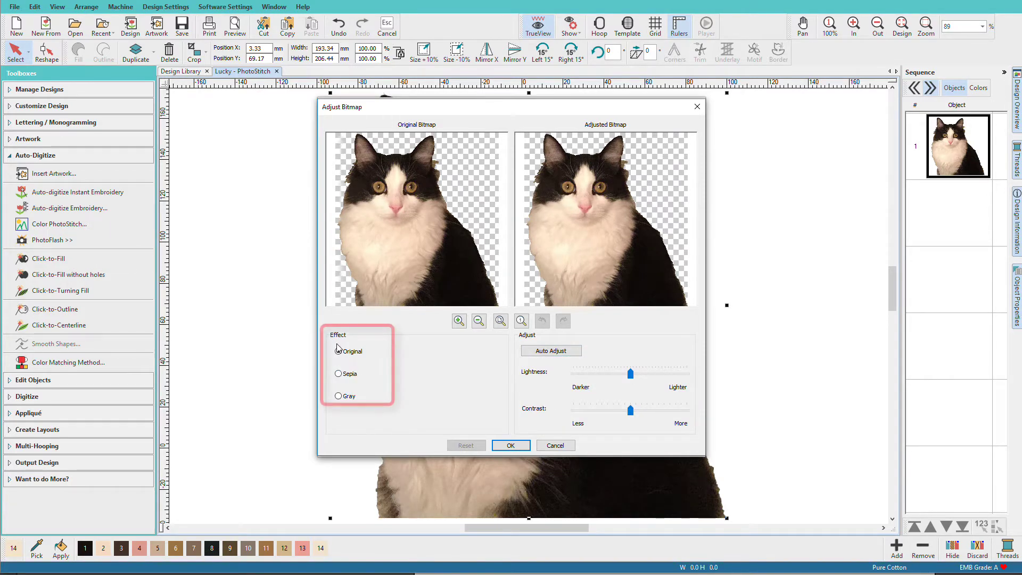
click(339, 374)
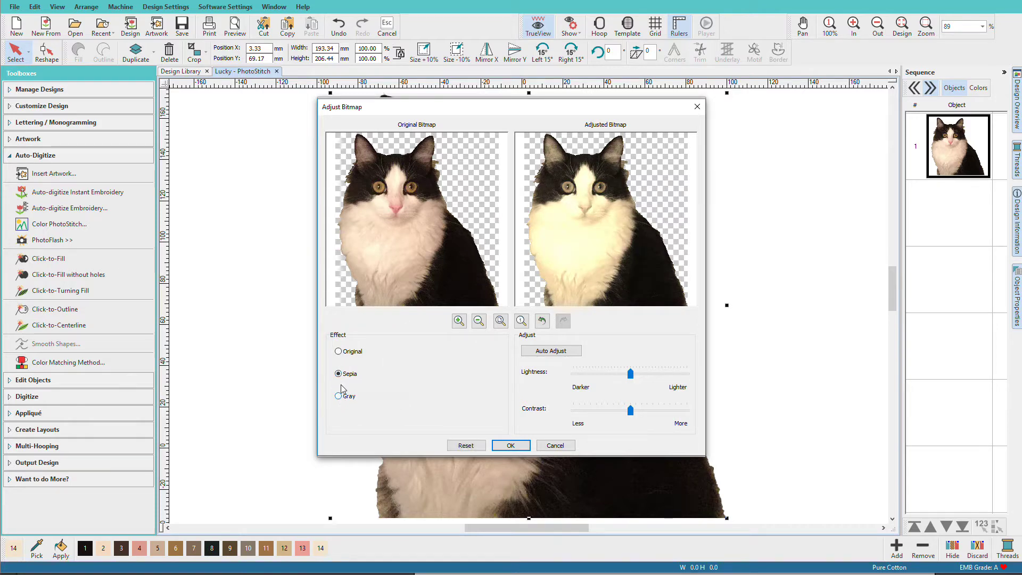
click(337, 396)
click(338, 374)
click(338, 352)
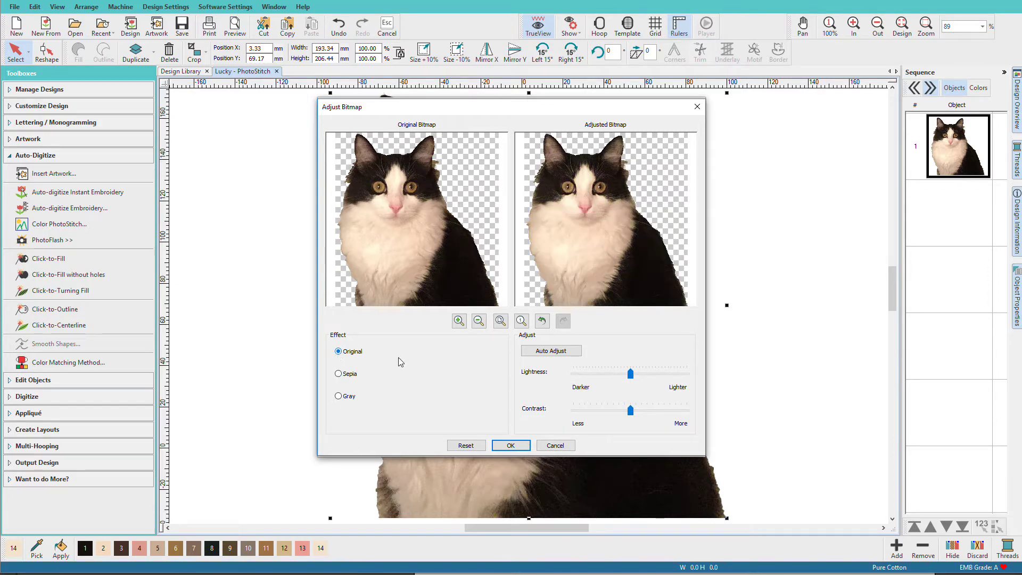
click(553, 351)
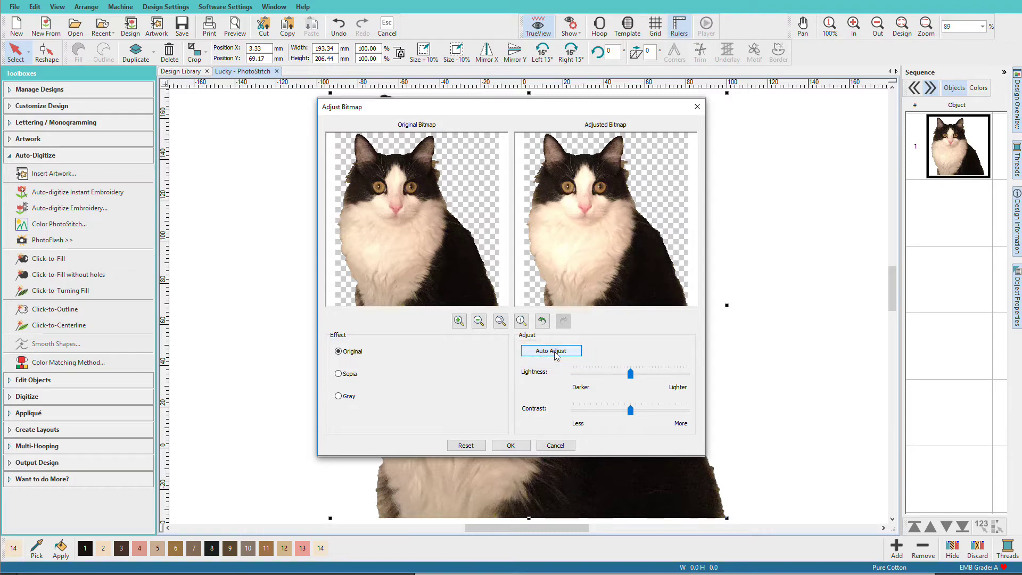
click(514, 445)
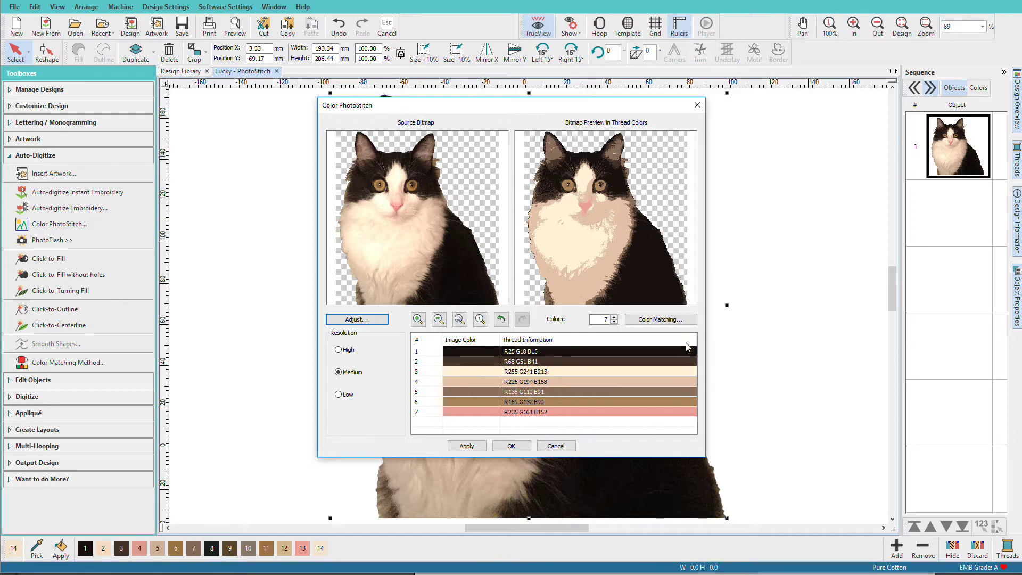
Use Add thread chart colors, replacing the Isacord 40 chart with Madeira Classic 40, and apply
click(675, 322)
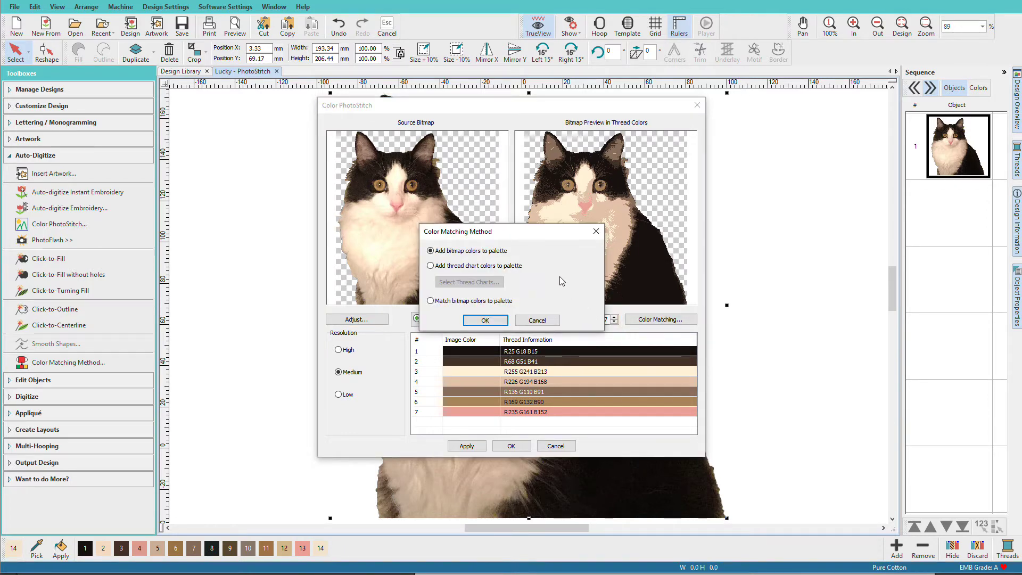
click(430, 266)
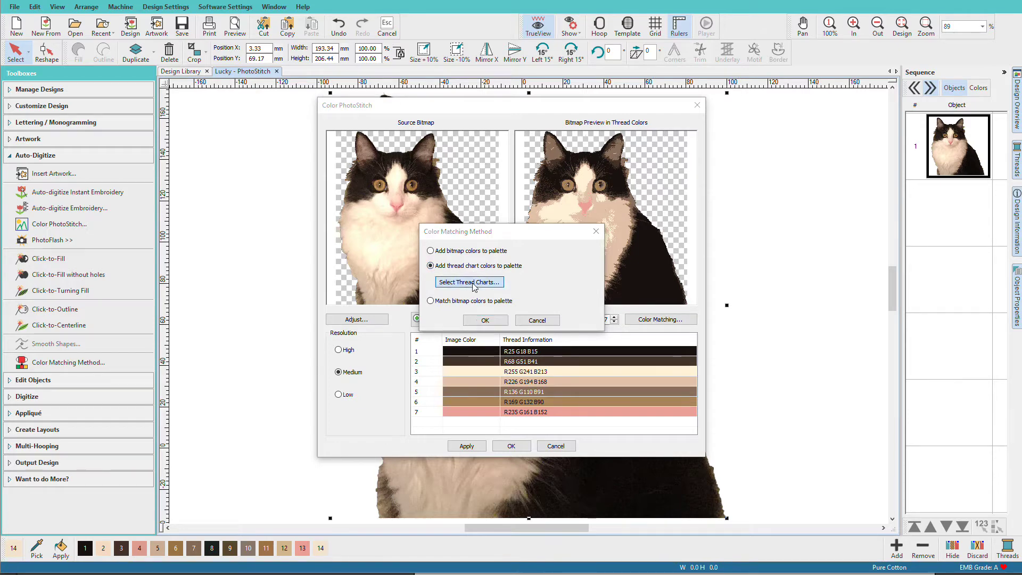
click(472, 283)
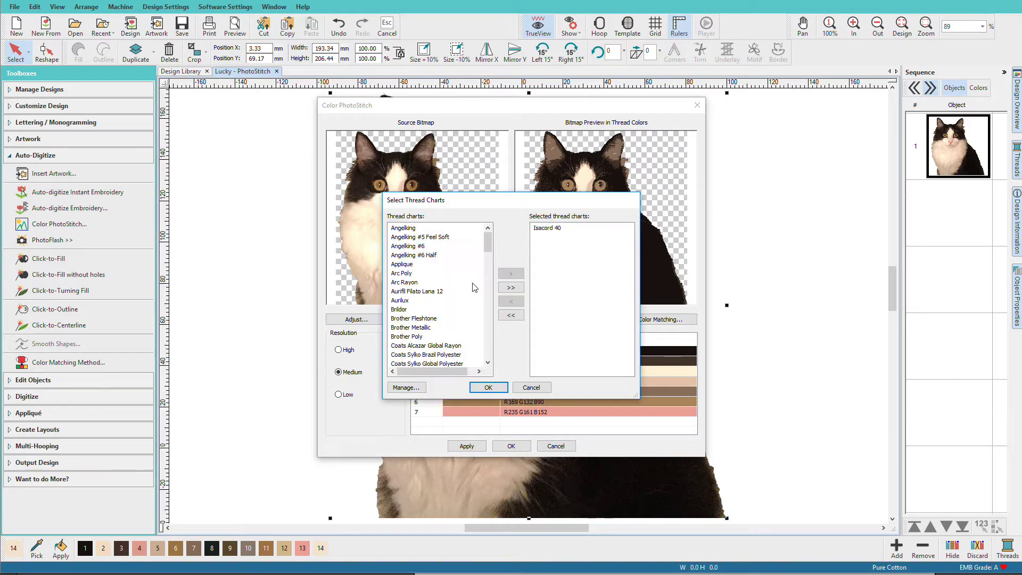
click(557, 228)
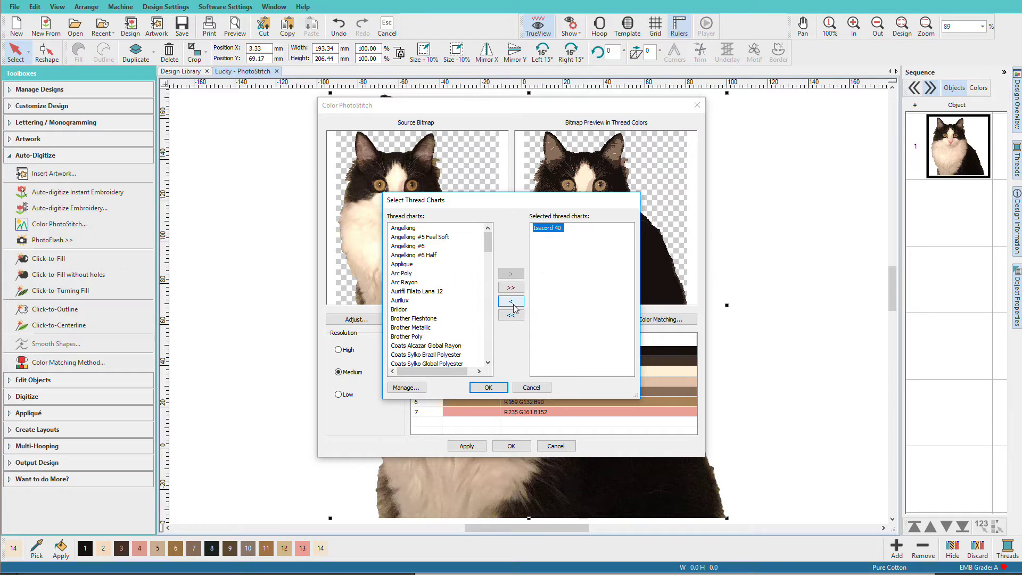
double_click(549, 228)
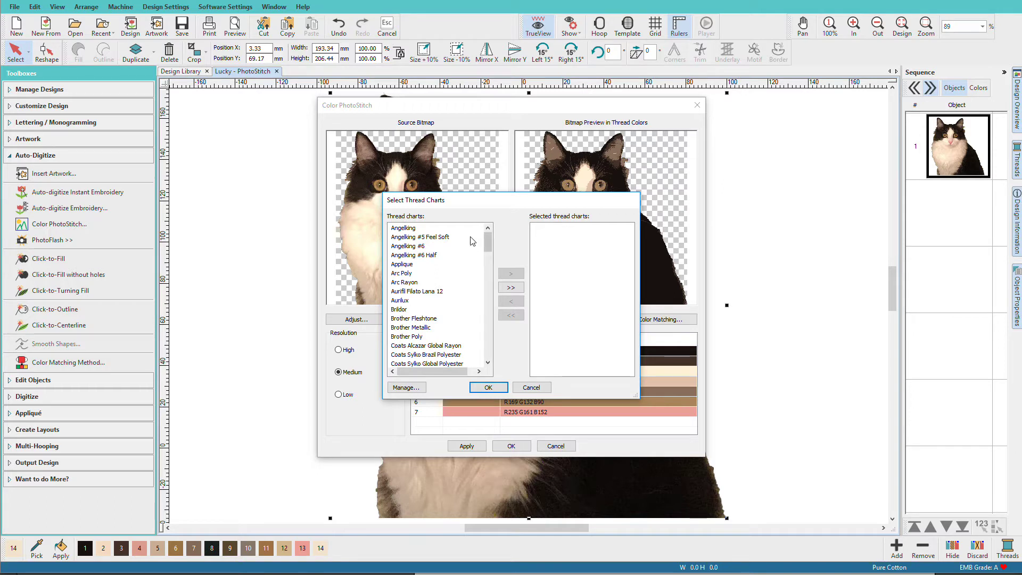
key(m)
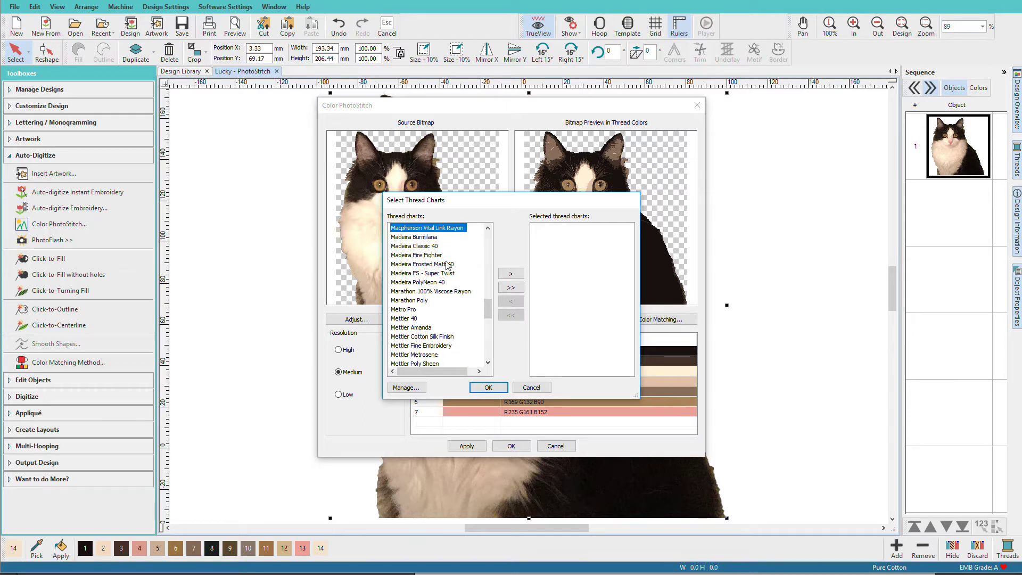
click(425, 247)
double_click(426, 246)
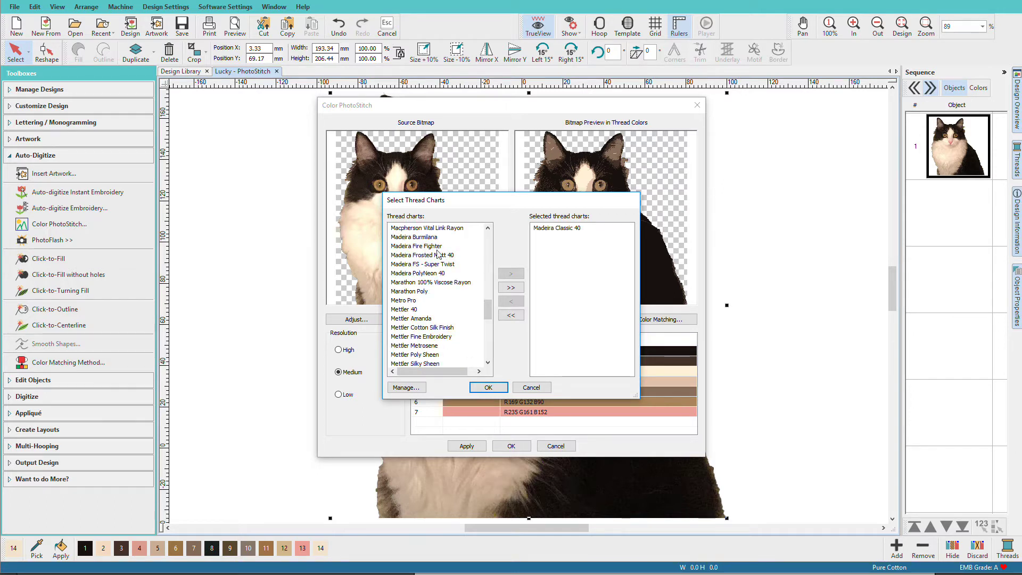
click(505, 387)
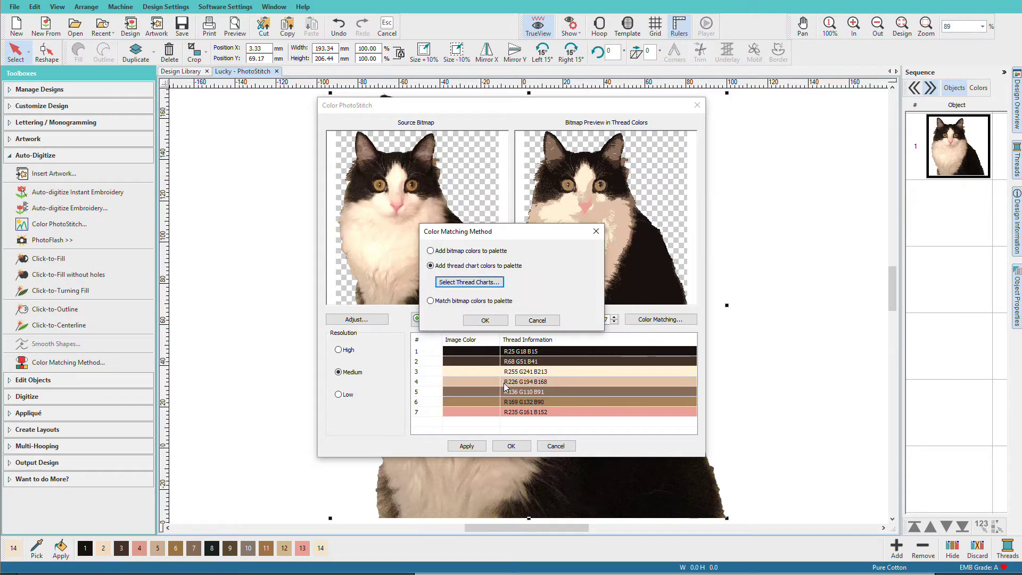
click(485, 320)
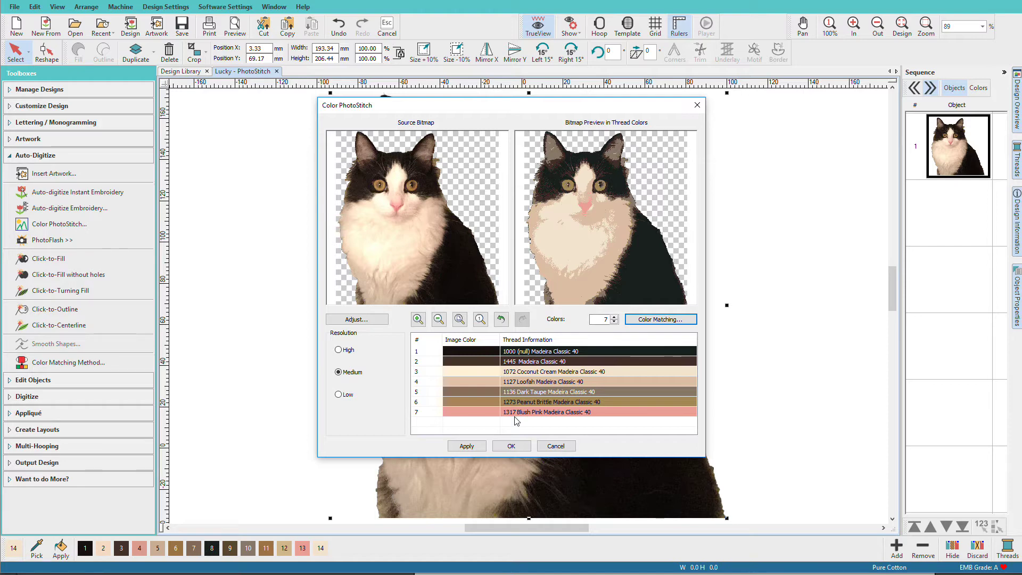
Preview the PhotoStitch with the colour count raised to 12
click(605, 319)
double_click(606, 318)
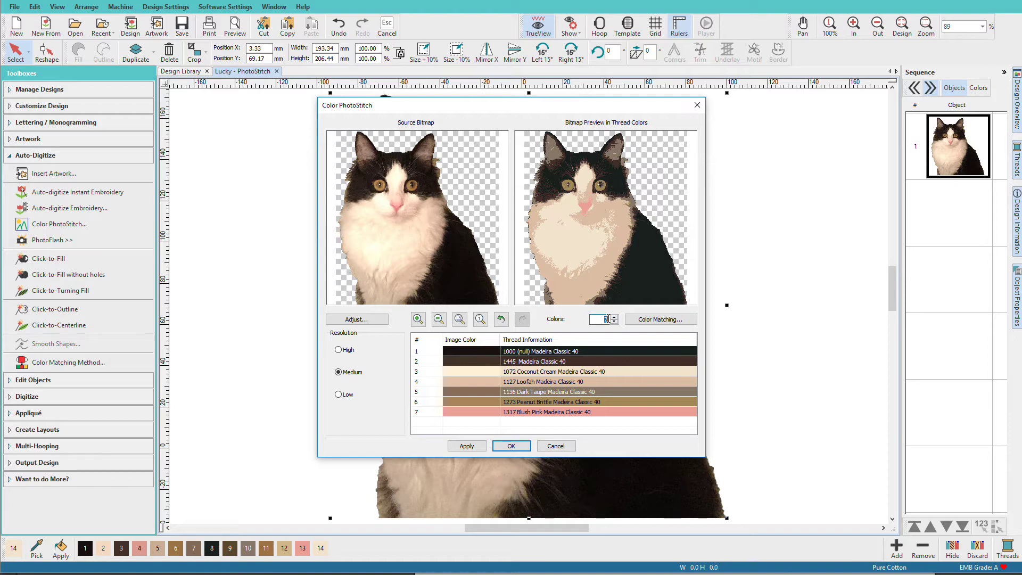
text(1)
text(12)
key(BackSpace)
key(BackSpace)
text(2)
scroll(687, 375, down, 1)
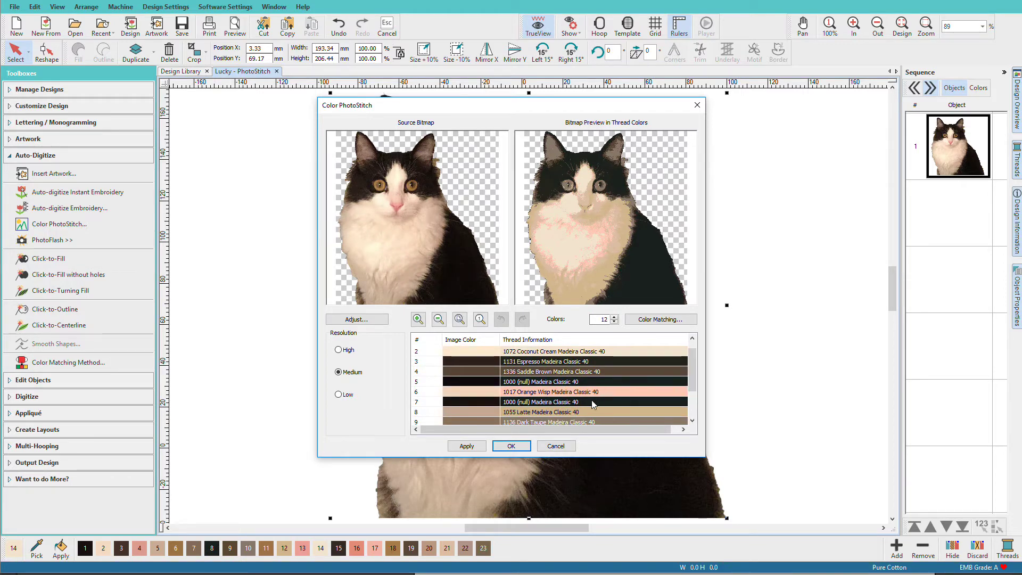
scroll(679, 398, down, 4)
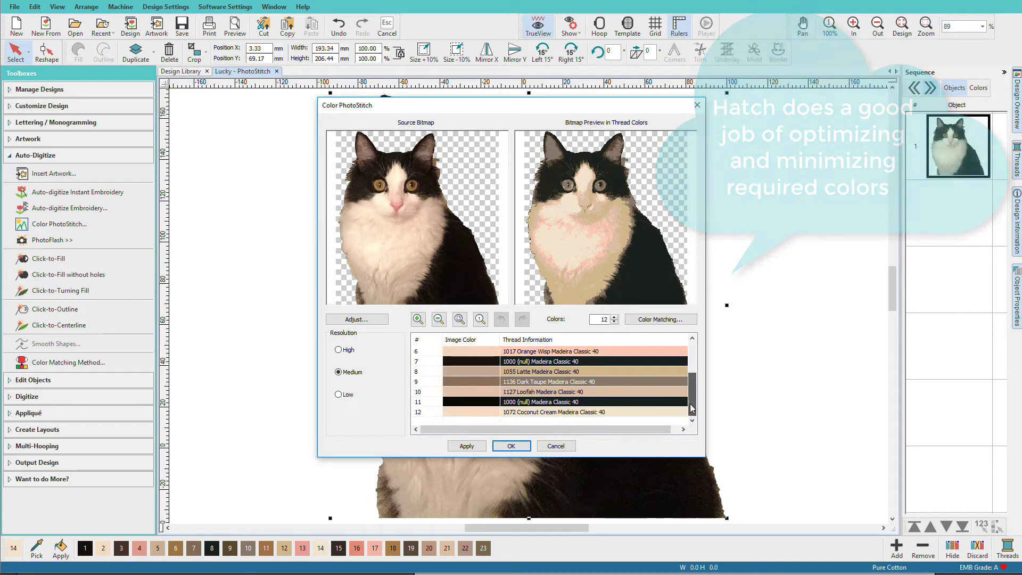
drag(689, 403, 693, 373)
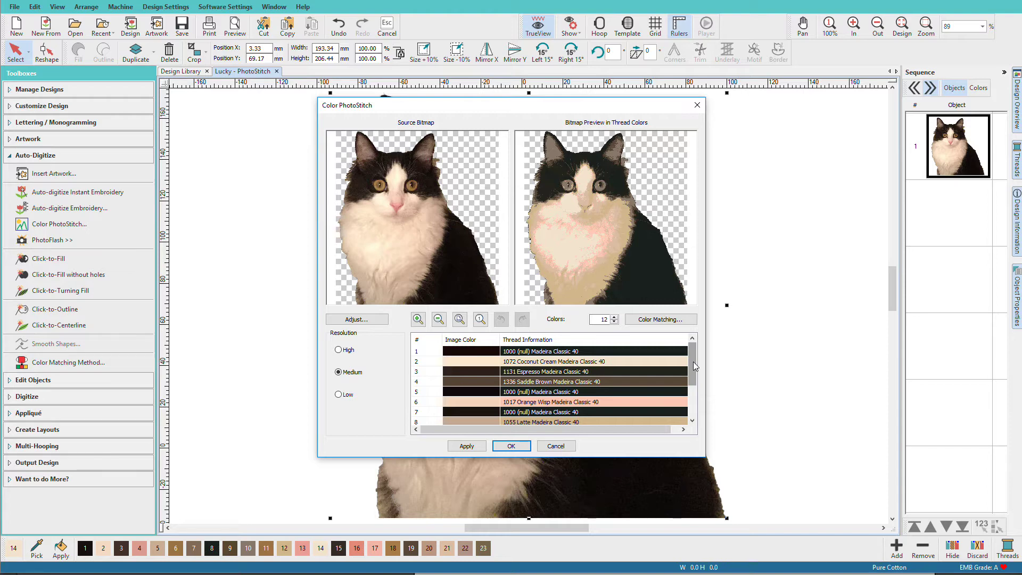
Set the colour count back to 7, apply the PhotoStitch to the canvas and close
double_click(602, 319)
text(7)
click(466, 446)
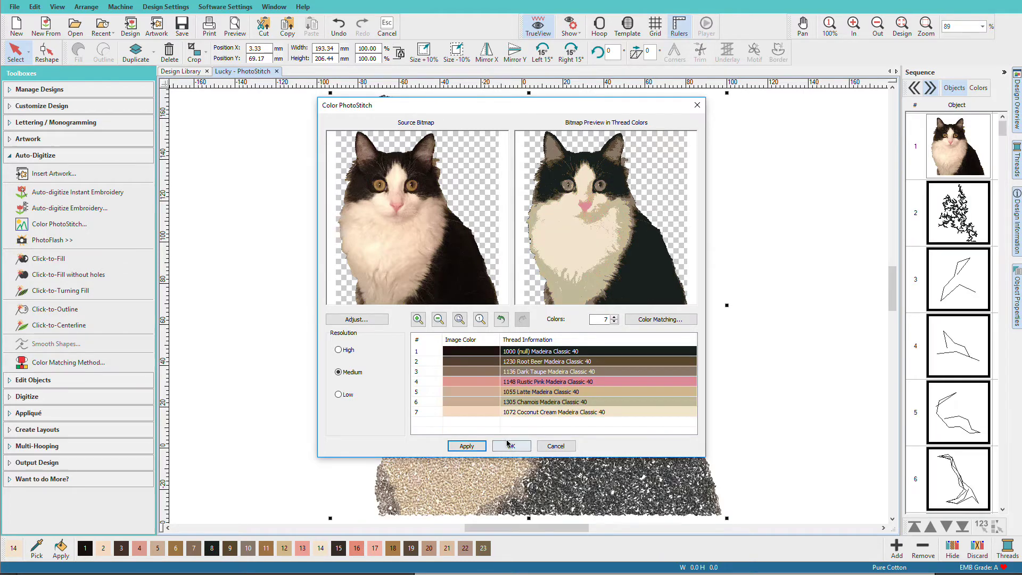
click(510, 446)
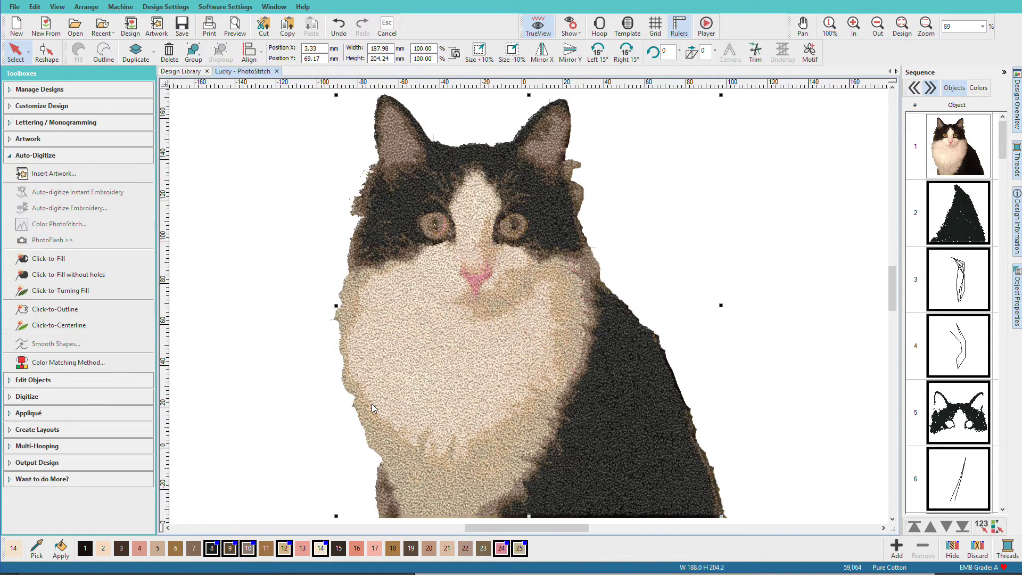
Select object 1 in the Sequence panel, then deselect so only the stitches show
click(954, 155)
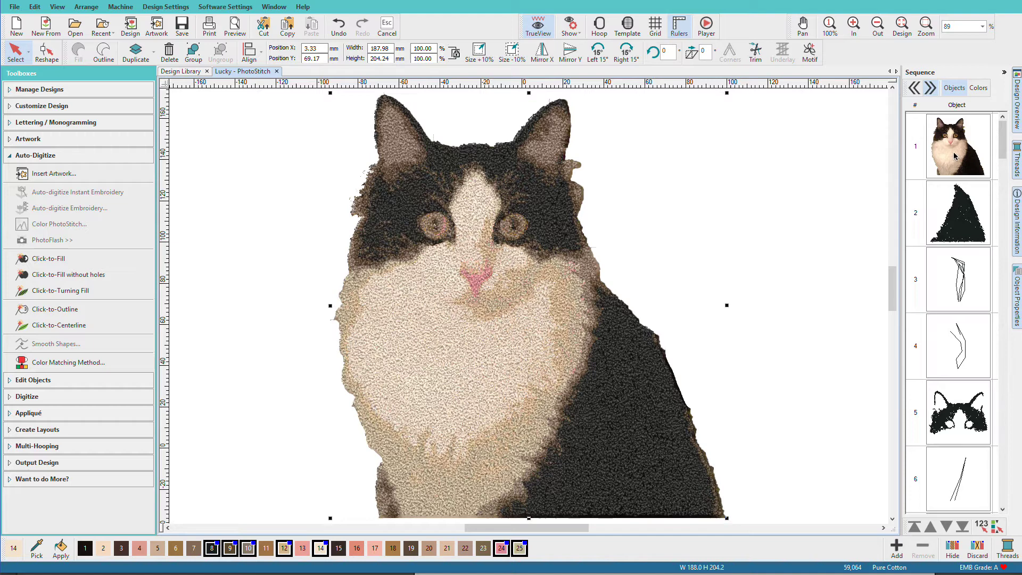
key(Escape)
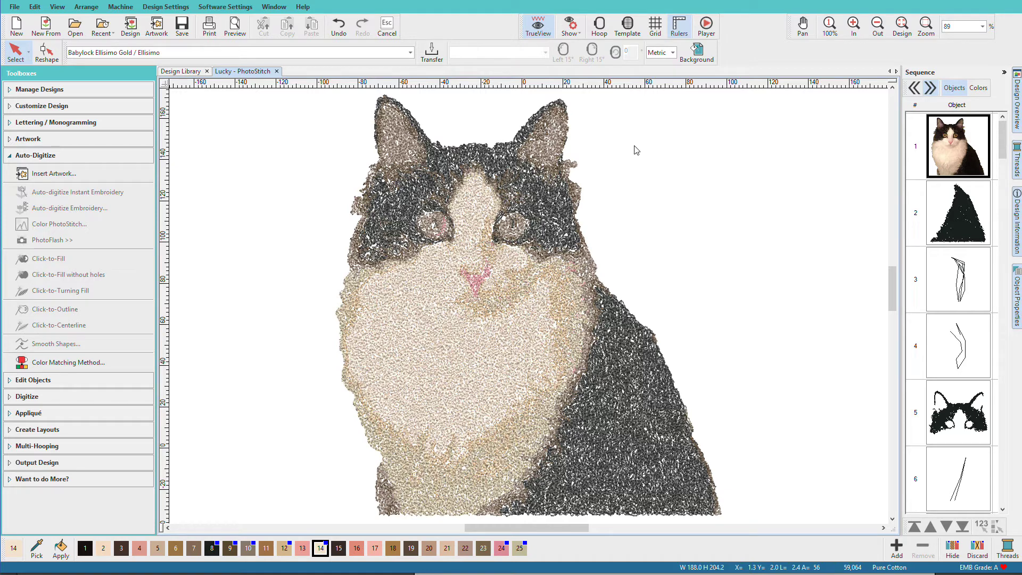
click(706, 26)
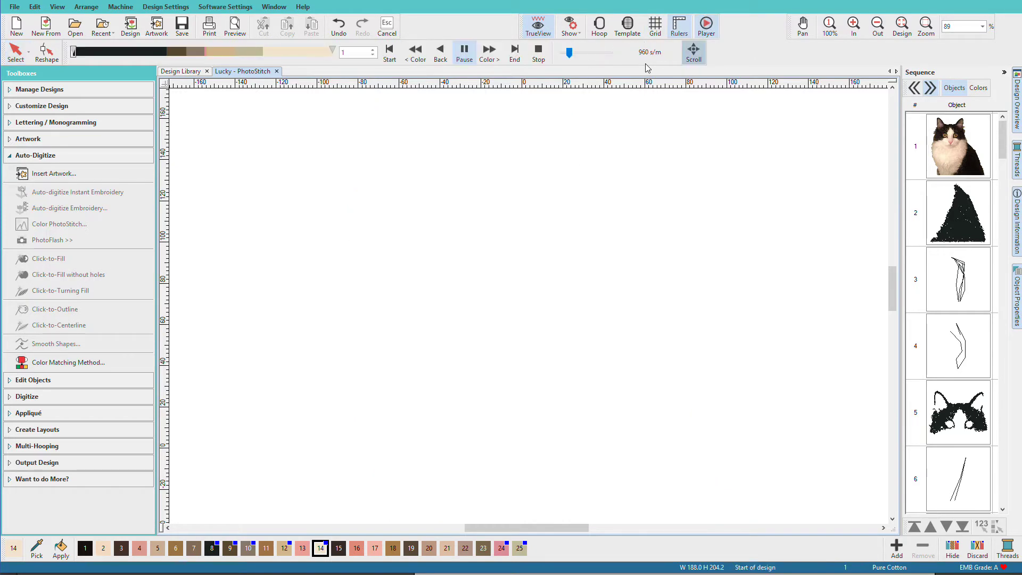
drag(568, 52, 600, 57)
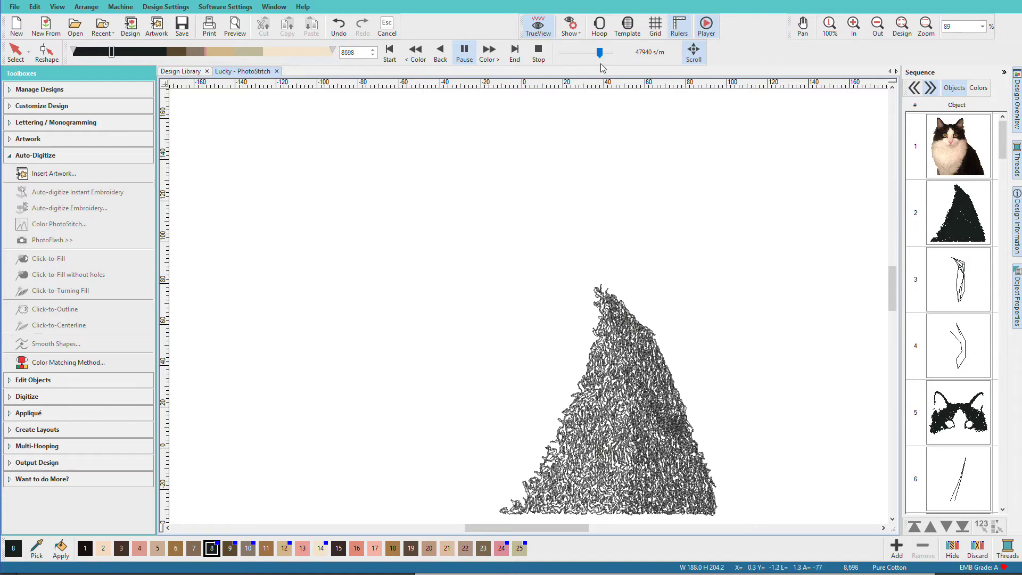
drag(600, 52, 614, 54)
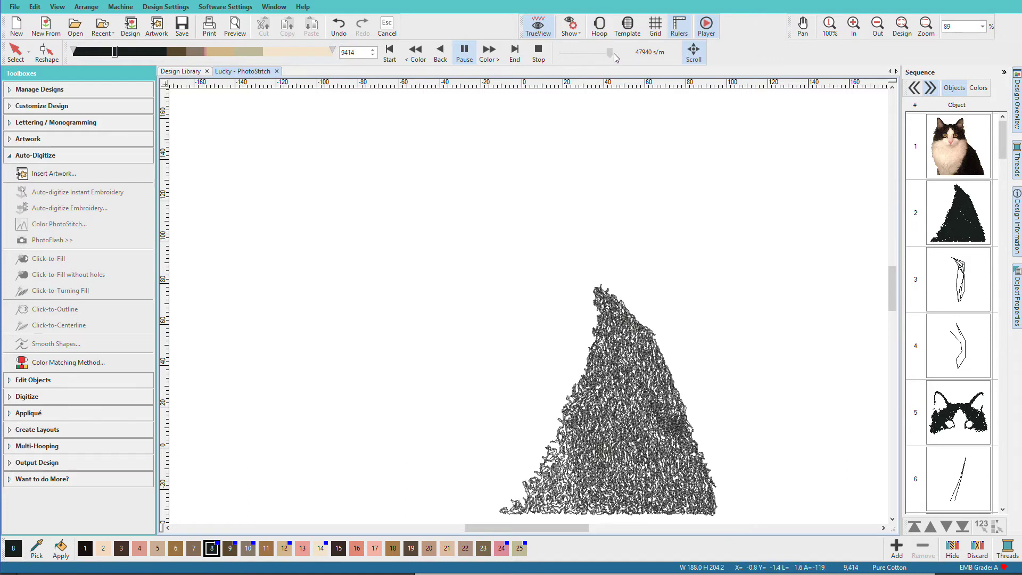
click(612, 53)
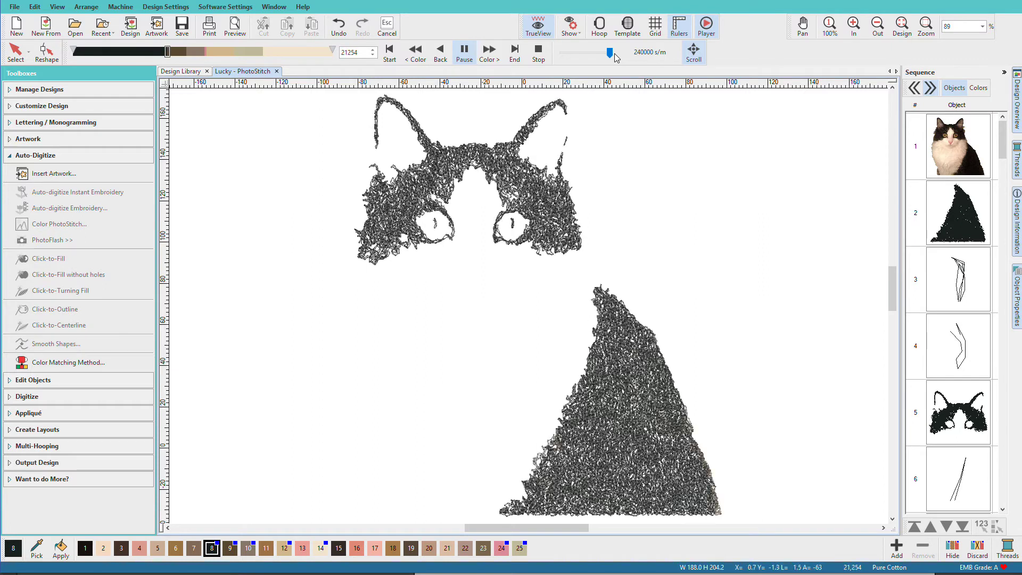
click(539, 53)
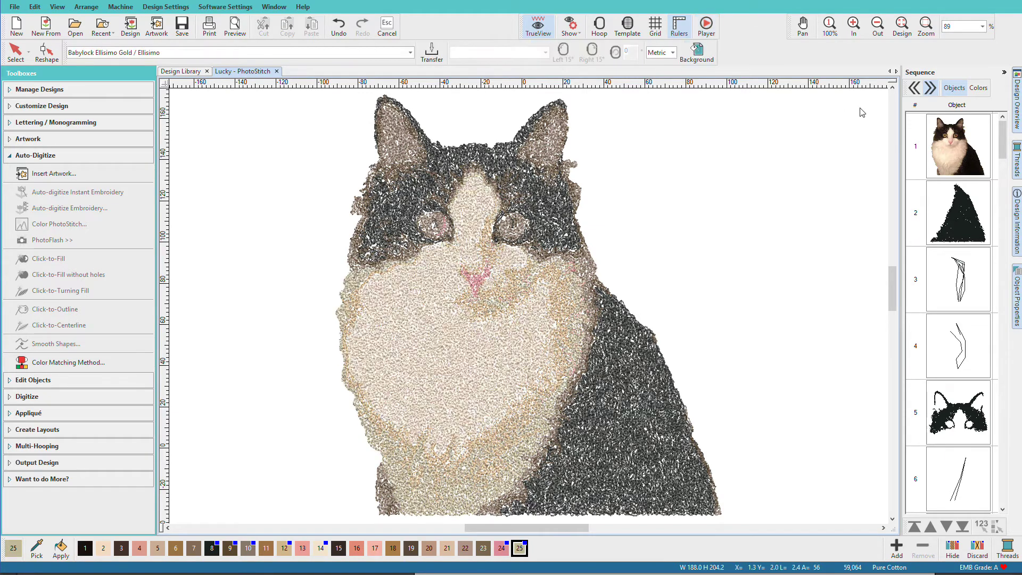
Auto-digitize the original cat photo with PhotoFlash into photo satin at 0.40 mm spacing
click(945, 137)
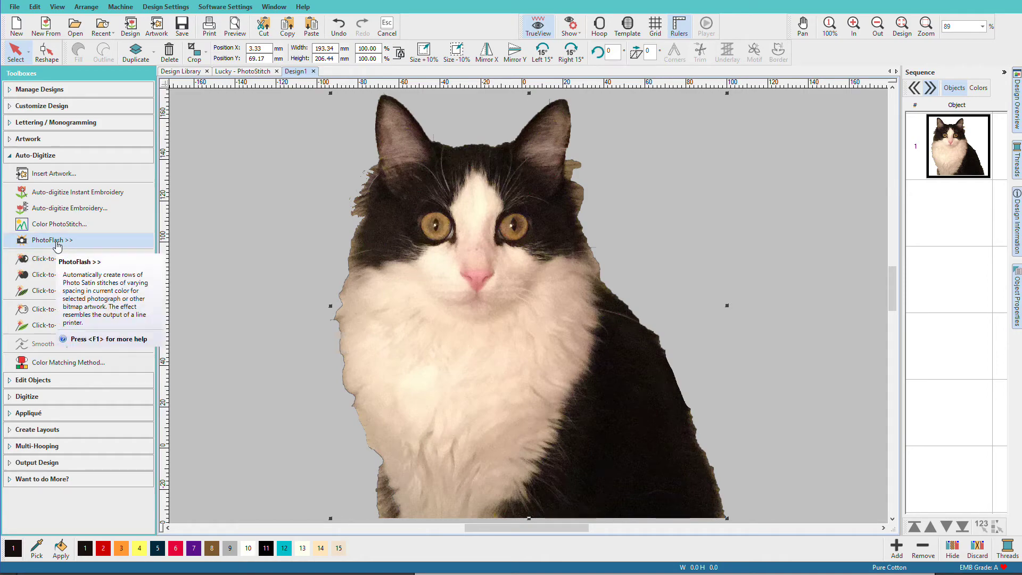
click(56, 241)
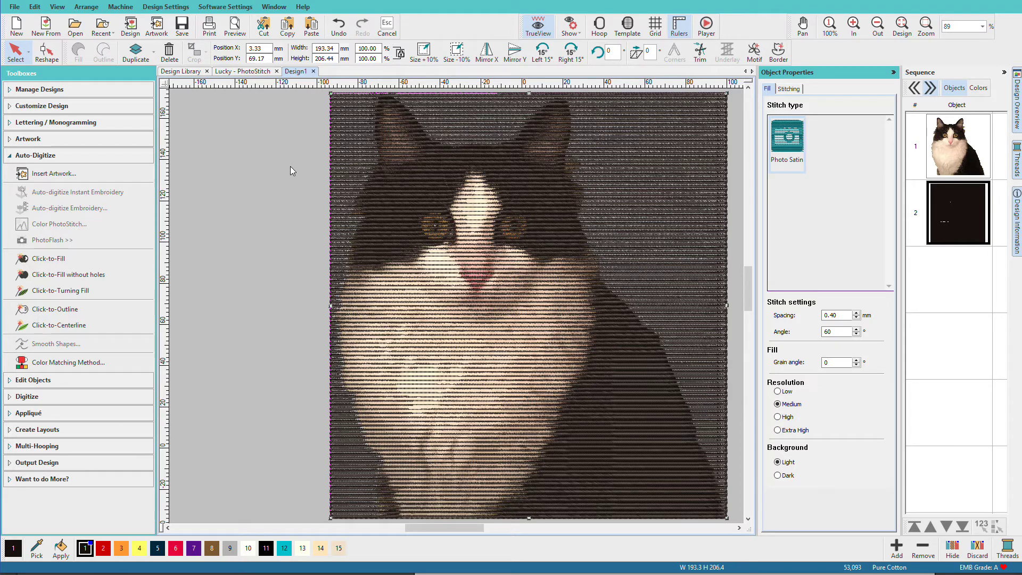
click(738, 152)
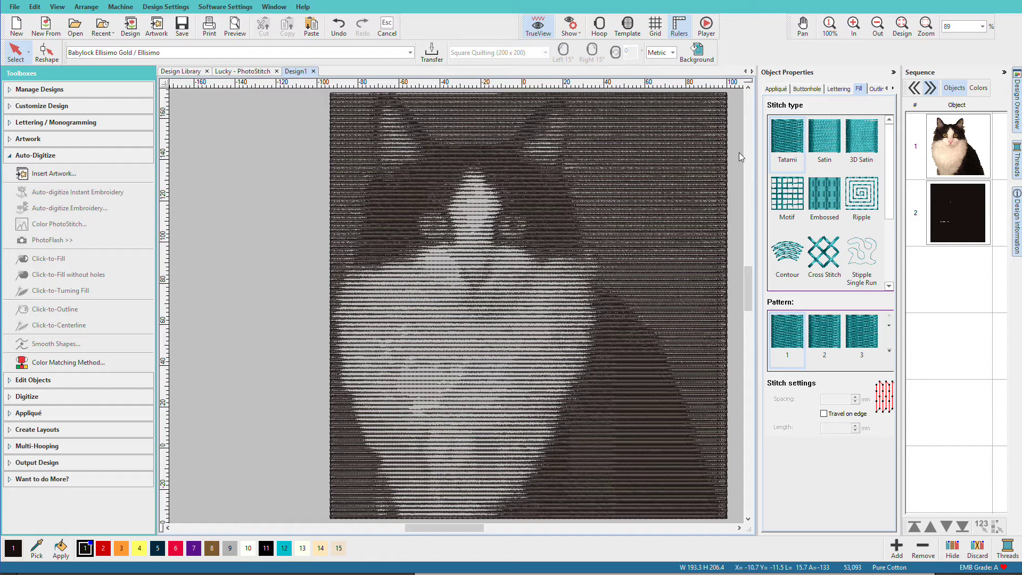
click(945, 197)
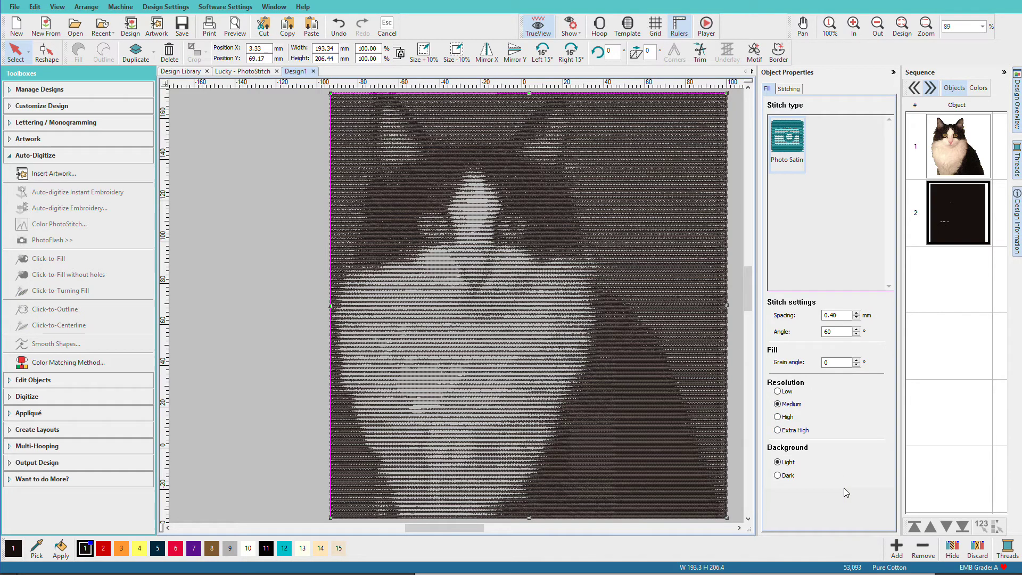
click(777, 417)
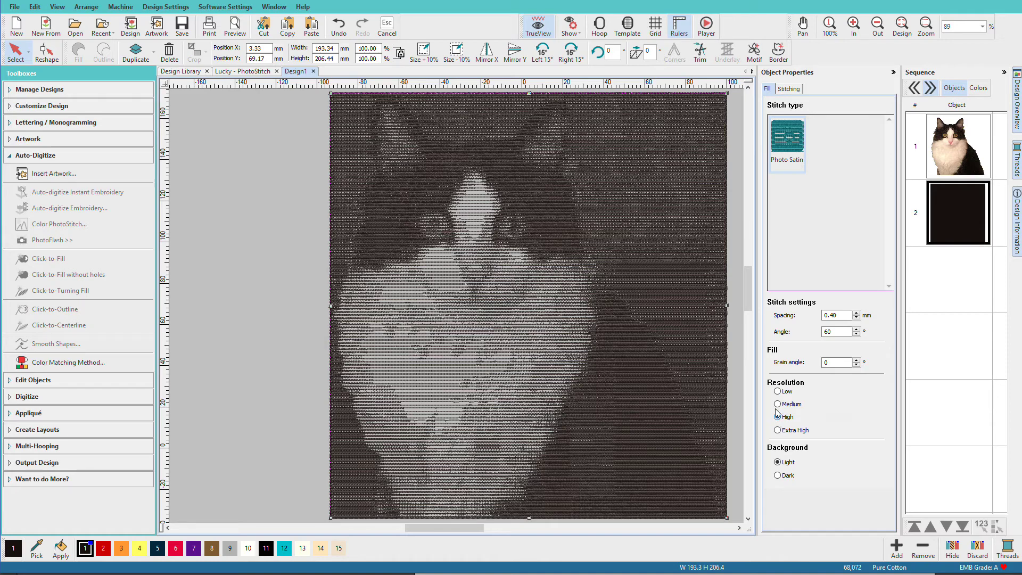
click(776, 404)
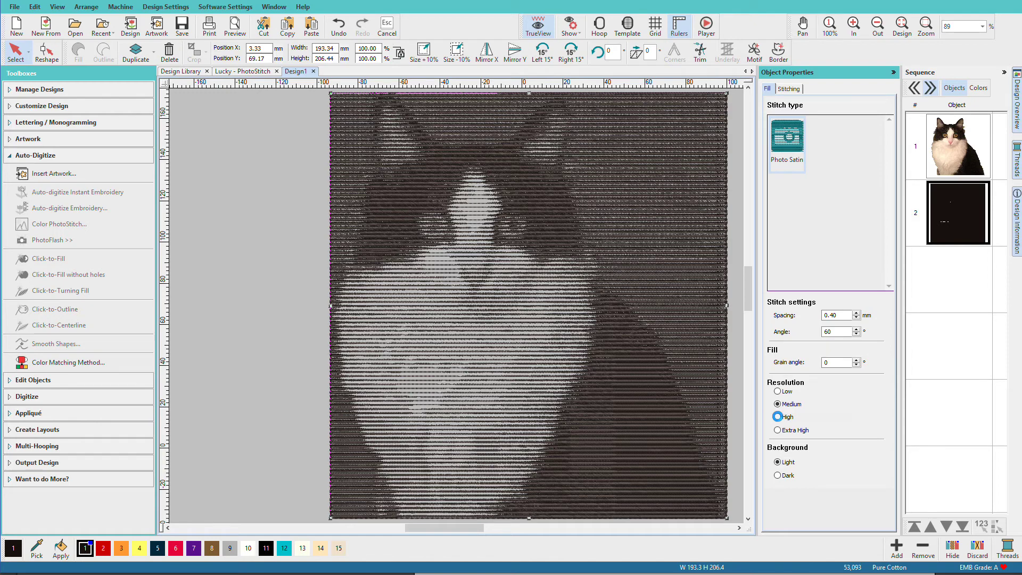
click(777, 416)
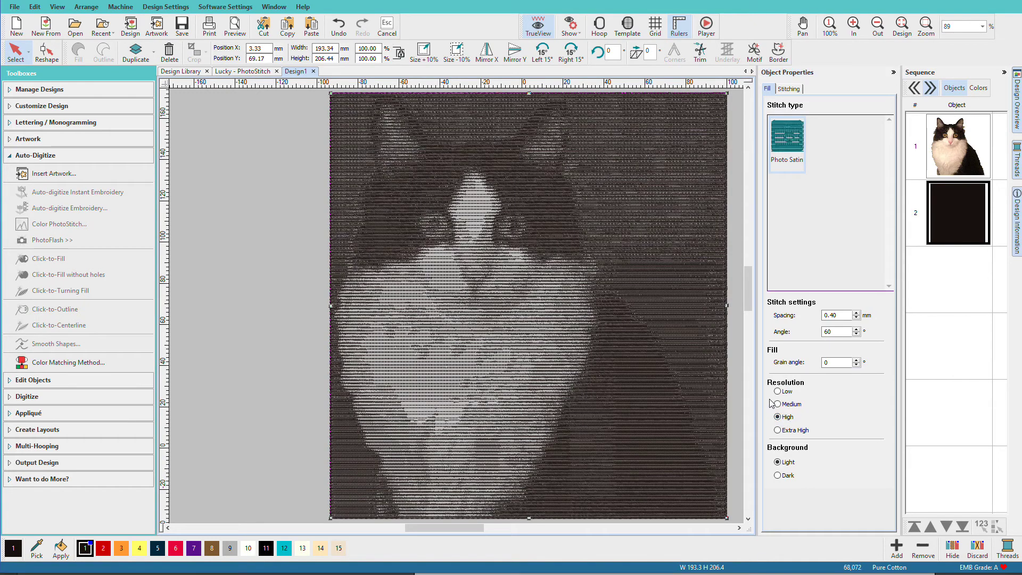
click(776, 403)
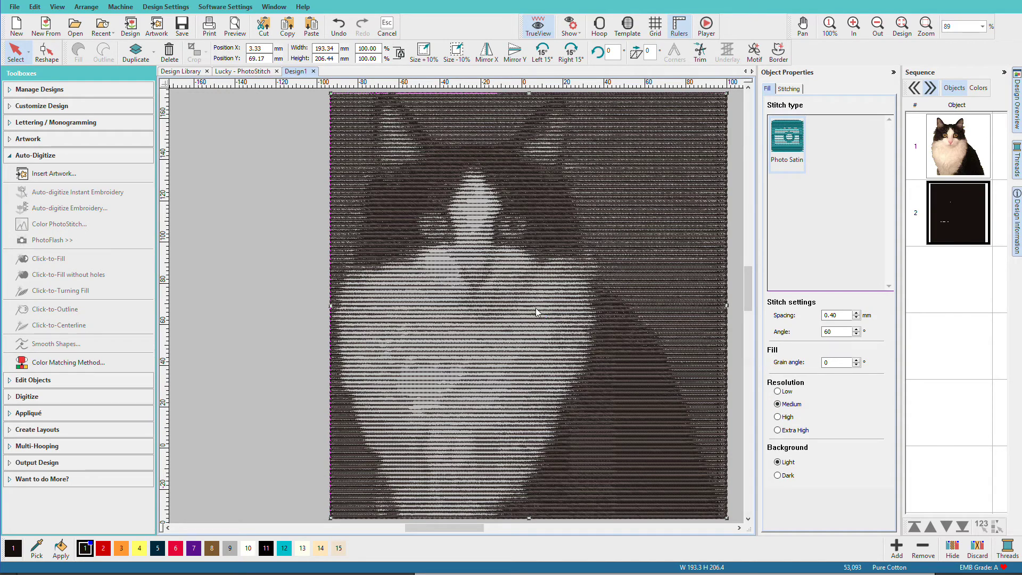
Zoom into the cat's face stitching and collapse the Sequence panel
key(b)
drag(466, 278, 615, 374)
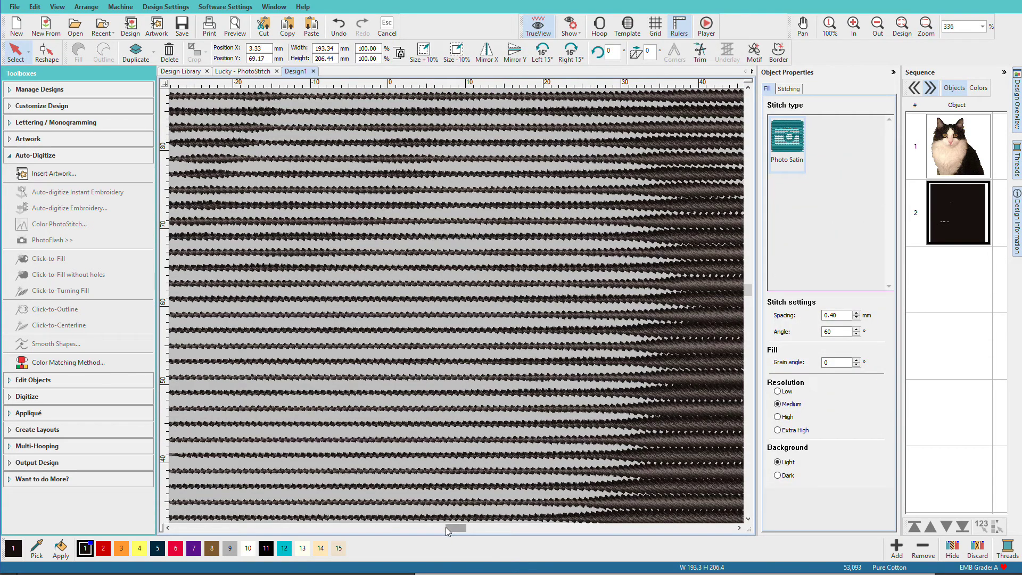
click(1003, 73)
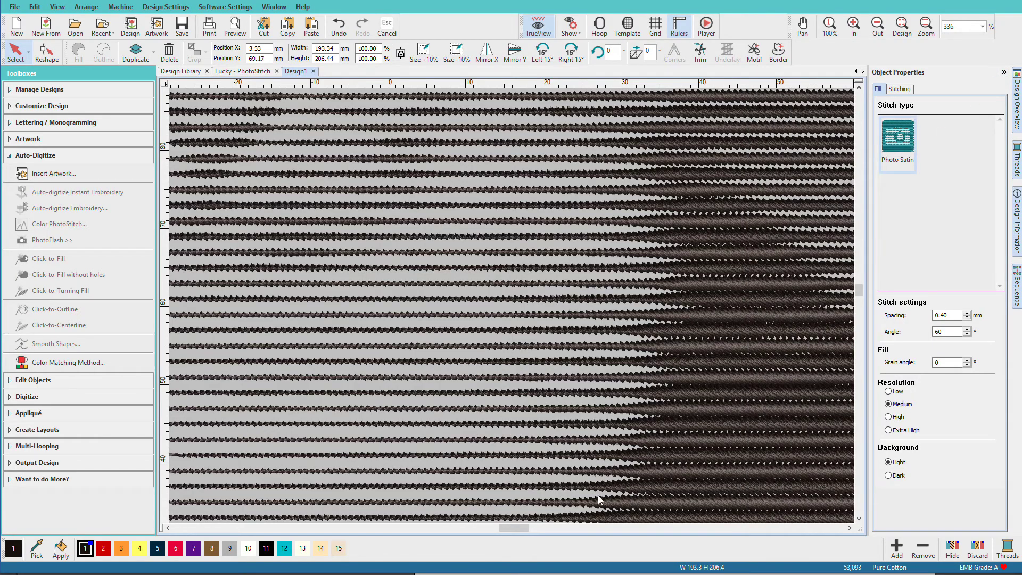
mouse_move(521, 528)
mouse_down()
mouse_move(546, 531)
mouse_move(481, 524)
mouse_move(520, 519)
mouse_up()
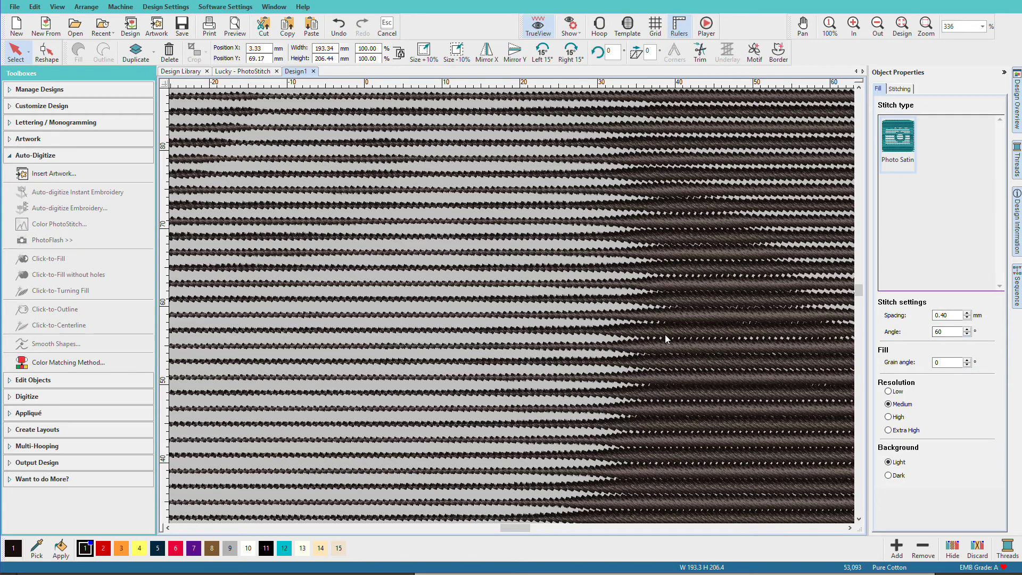
Change the stitch angle from 60 (typed 80, capped at 70°) and zoom to fit
double_click(949, 332)
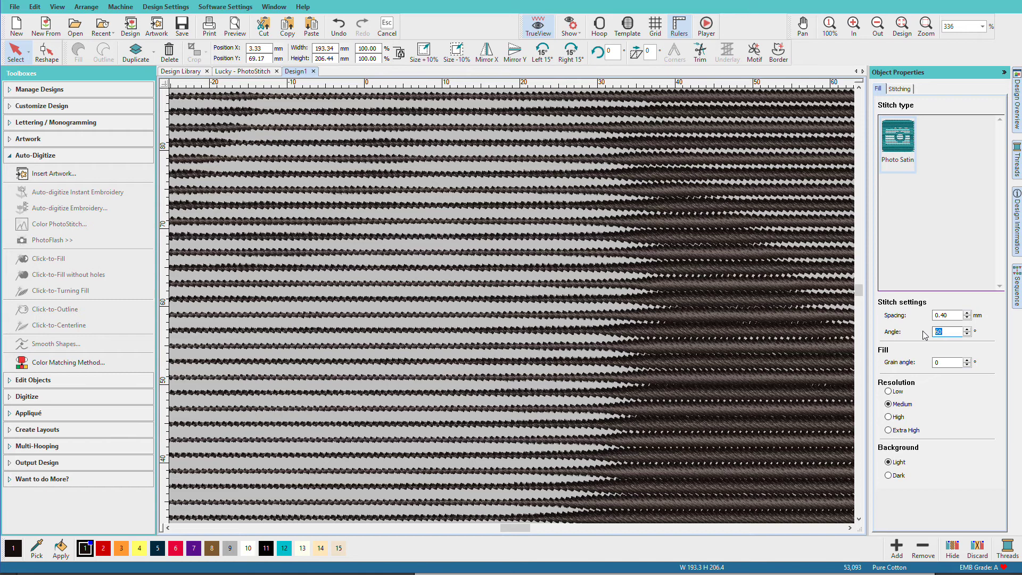
text(80)
key(Return)
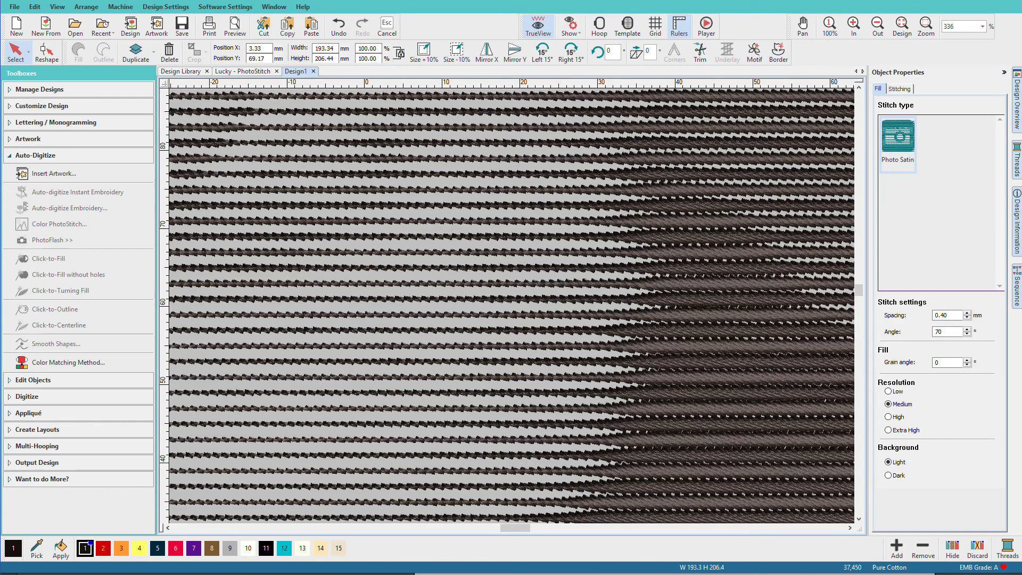
key(0)
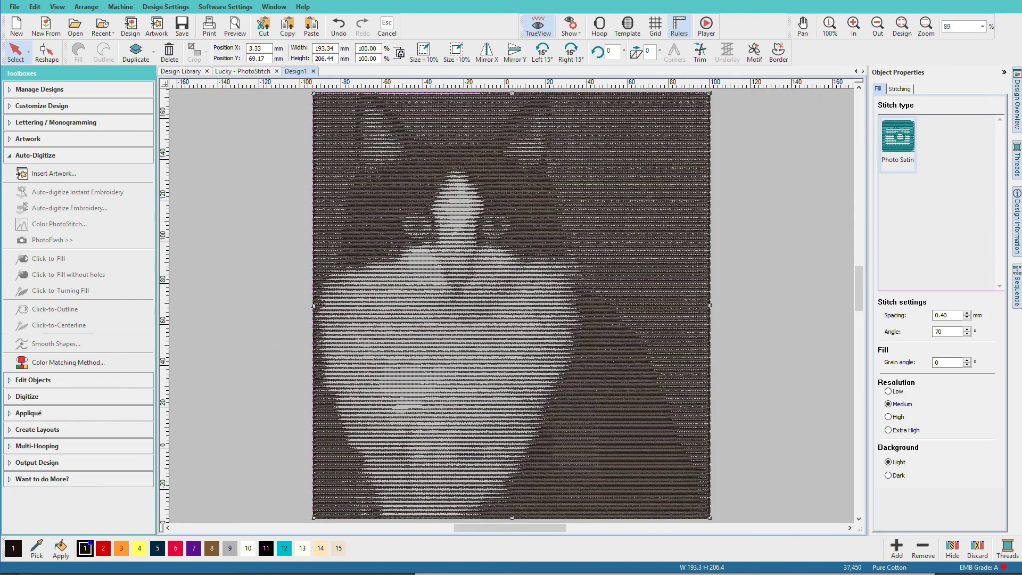